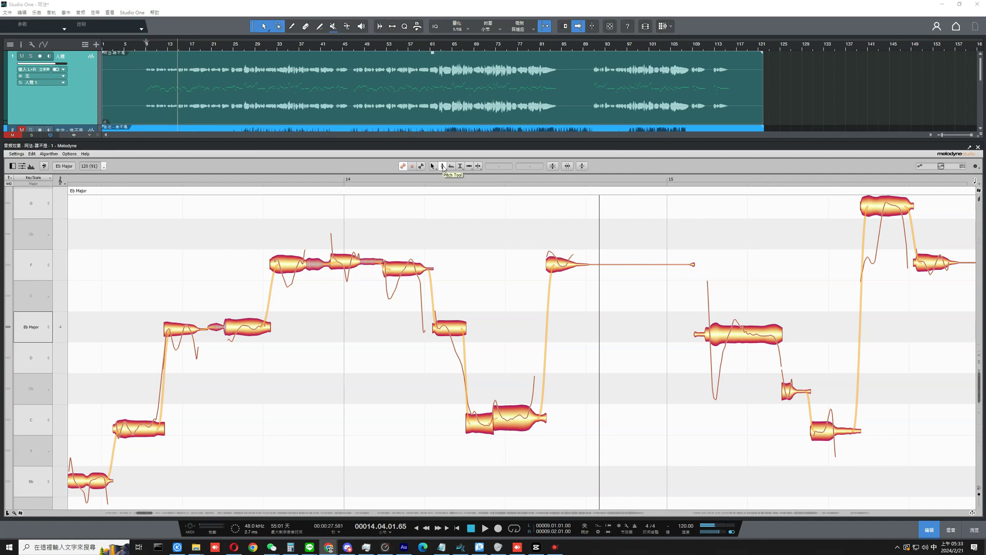
# Step: With the Pitch Tool, raise the last F note of the phrase after bar 14 to Gb 4 and return it to F 4
pyautogui.click(442, 167)
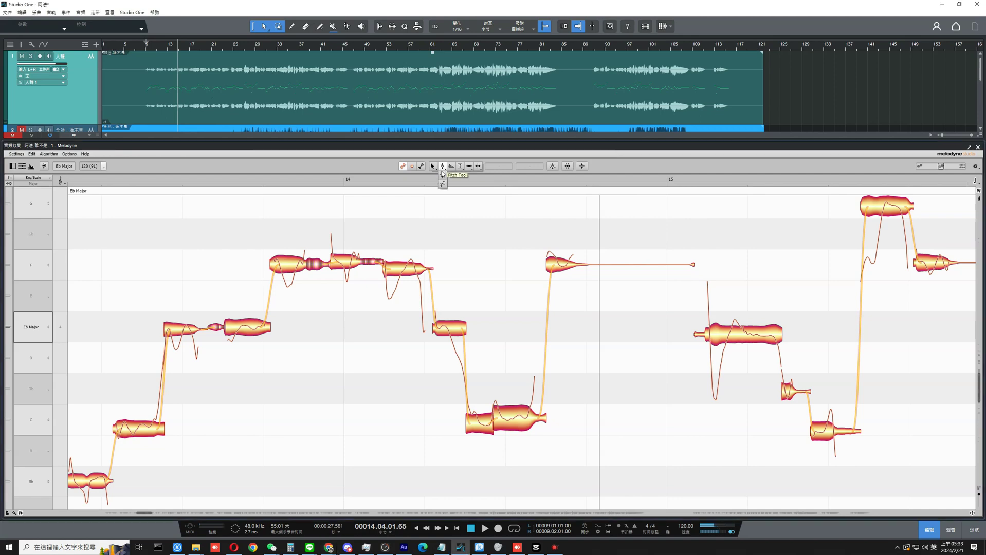
pyautogui.click(399, 270)
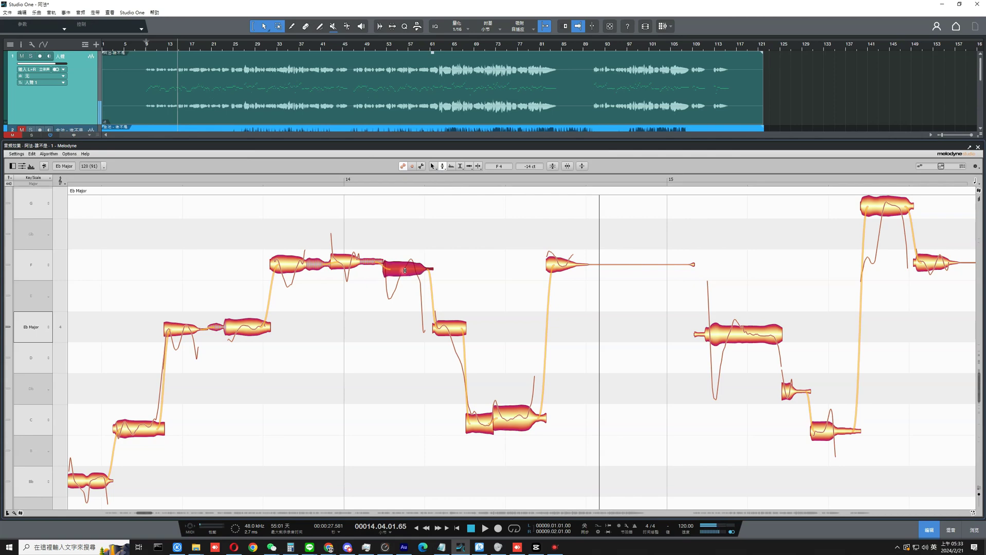
pyautogui.moveTo(405, 271); pyautogui.dragTo(438, 233)
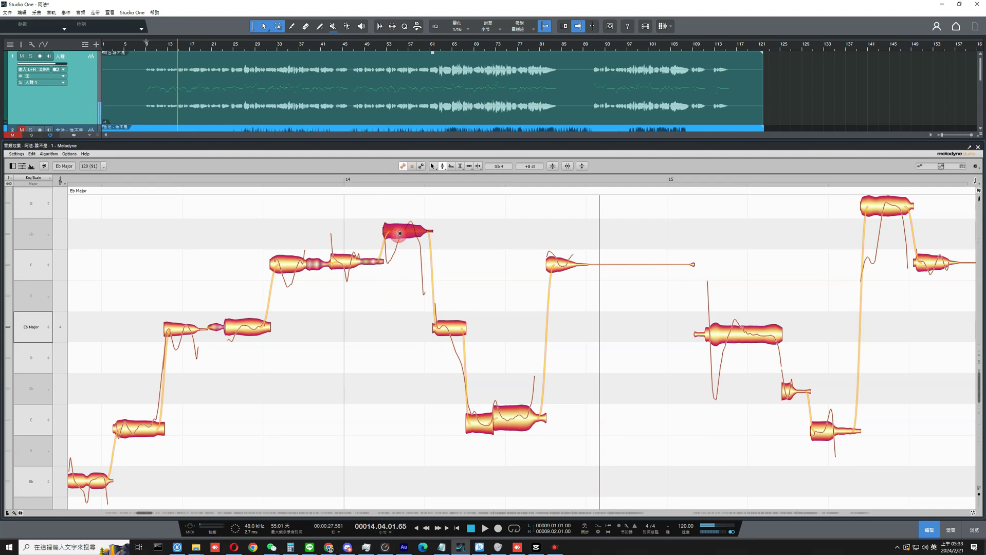
pyautogui.click(346, 260)
pyautogui.click(286, 266)
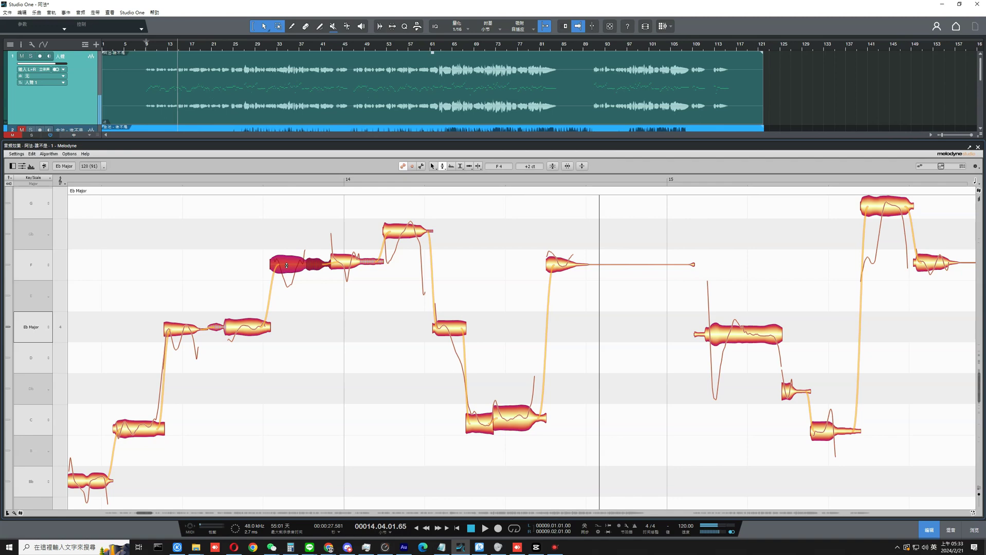
pyautogui.moveTo(411, 231); pyautogui.dragTo(415, 265)
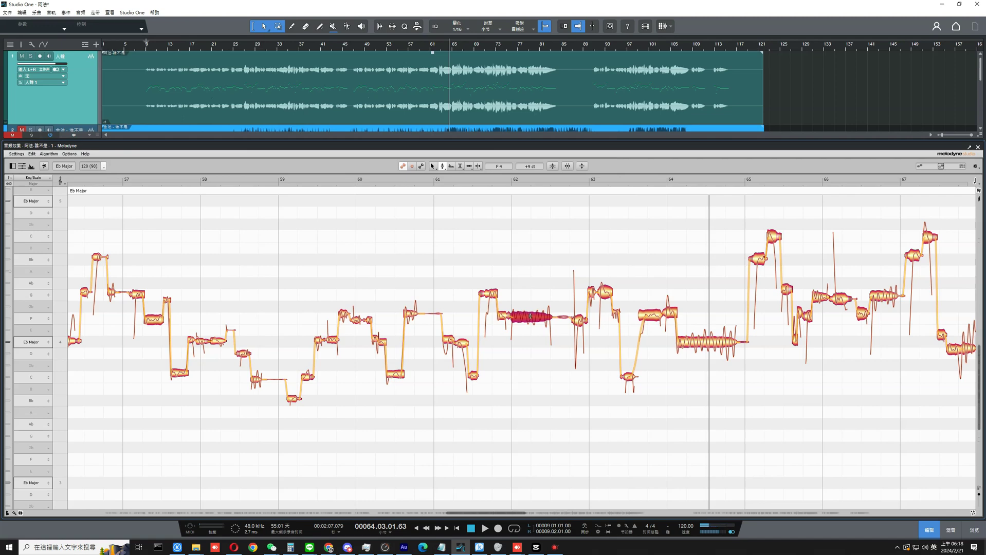
# Step: Snap all notes from about bar 59 through bar 64 to their nearest semitone centres at 0 ct
pyautogui.doubleClick(527, 317)
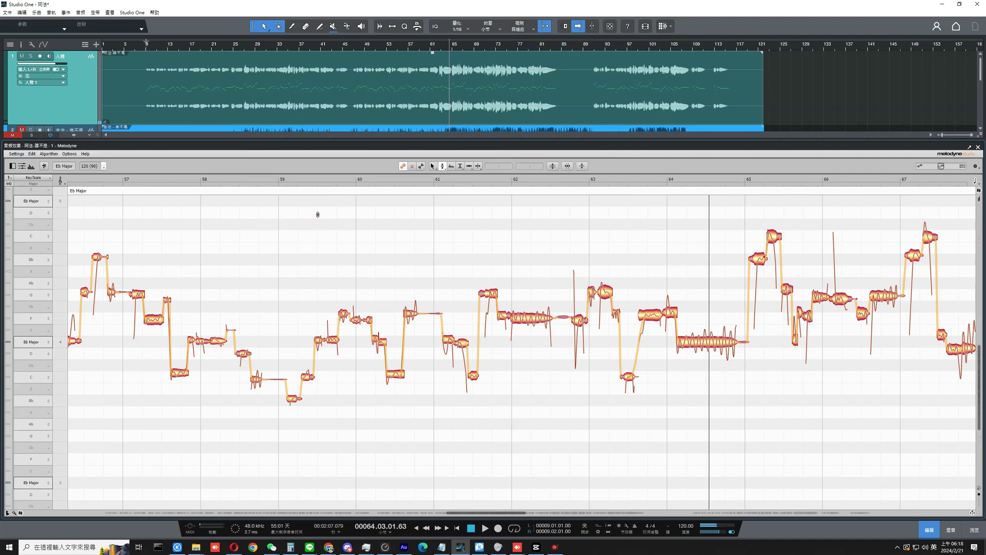
pyautogui.moveTo(294, 215); pyautogui.dragTo(678, 428)
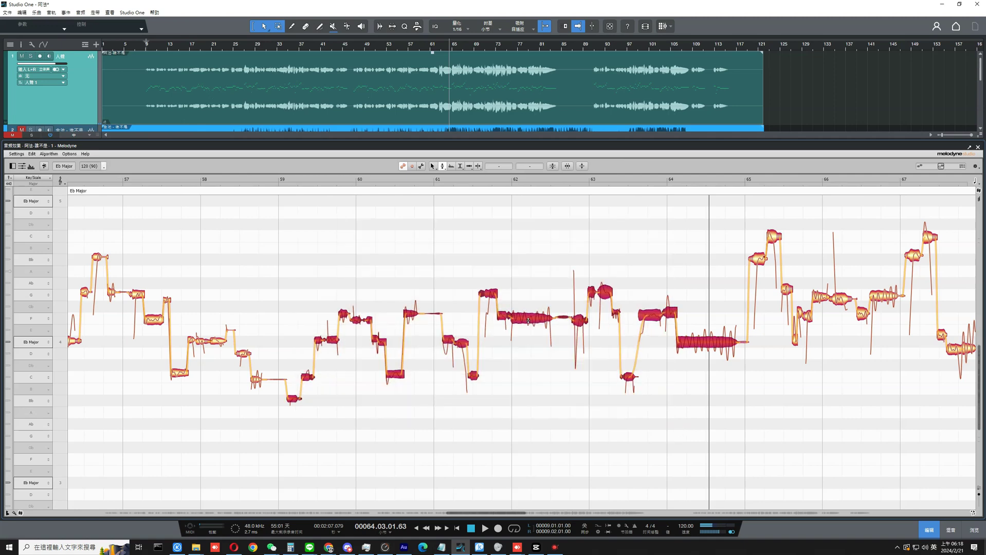
pyautogui.doubleClick(528, 320)
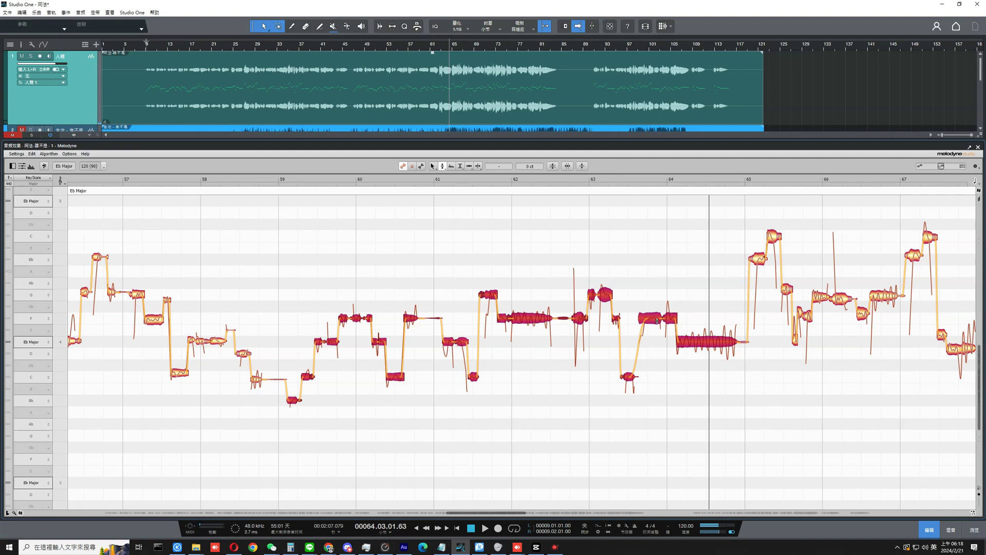
pyautogui.click(522, 354)
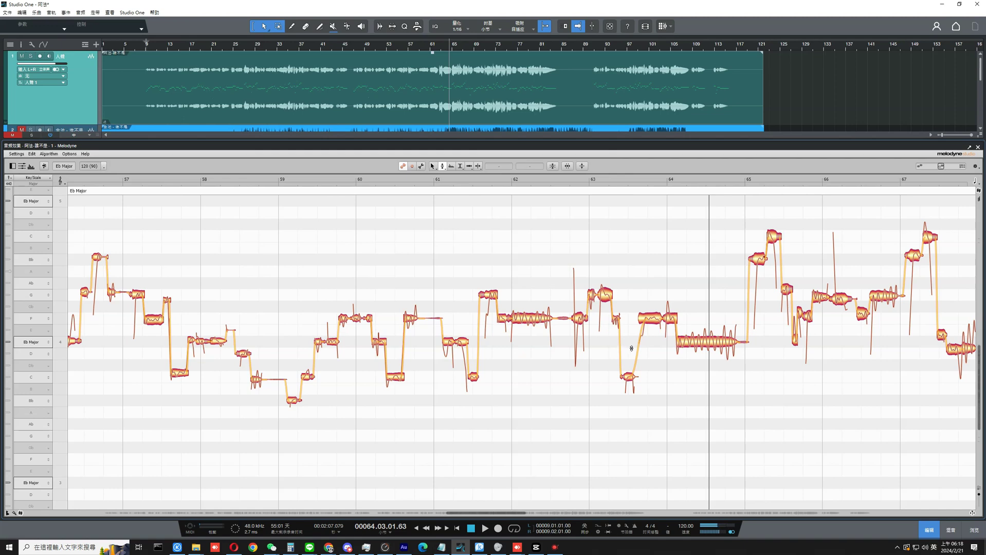
# Step: Select the notes around bars 65 to 67 and try shifting them slightly lower in pitch
pyautogui.moveTo(739, 444); pyautogui.dragTo(519, 396)
pyautogui.moveTo(694, 339); pyautogui.dragTo(720, 345)
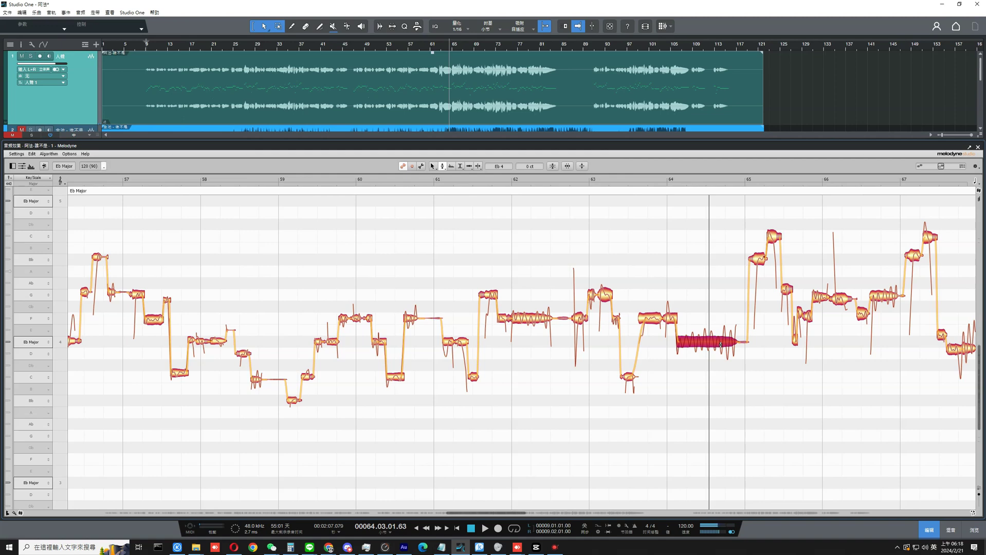
pyautogui.moveTo(722, 435); pyautogui.dragTo(243, 234)
pyautogui.moveTo(929, 425); pyautogui.dragTo(739, 228)
pyautogui.moveTo(844, 301); pyautogui.dragTo(844, 312)
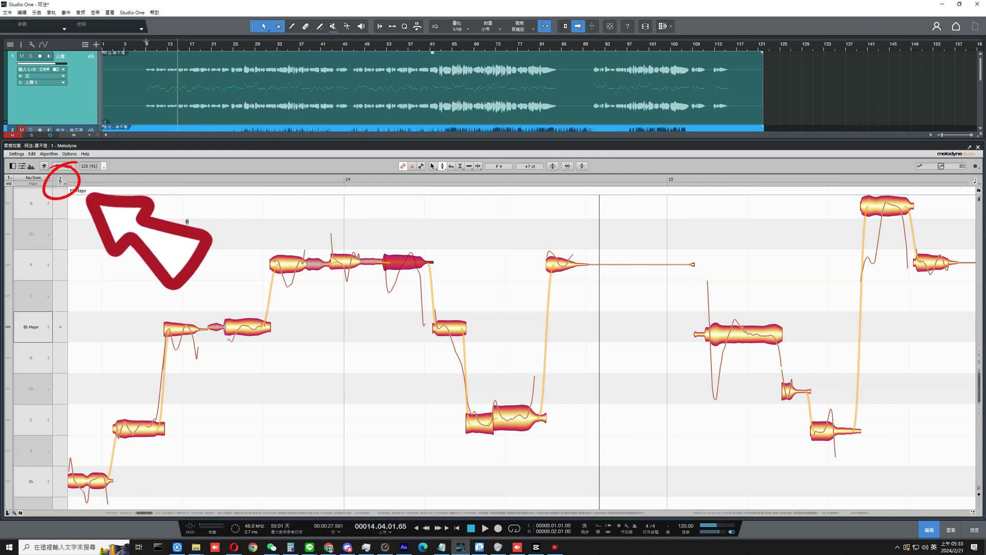
# Step: Fine-tune the pitch offset of the last F note in the phrase after bar 14, keeping it on F 4
pyautogui.moveTo(416, 266)
pyautogui.mouseDown()
pyautogui.moveTo(418, 236)
pyautogui.moveTo(408, 291)
pyautogui.moveTo(409, 203)
pyautogui.moveTo(406, 264)
pyautogui.moveTo(417, 265)
pyautogui.mouseUp()
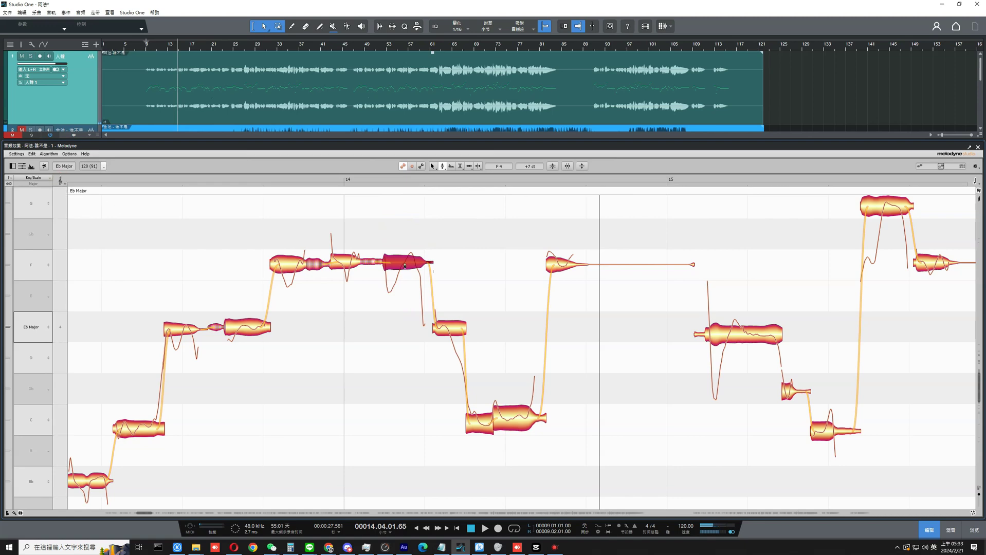
pyautogui.moveTo(406, 262); pyautogui.dragTo(408, 269)
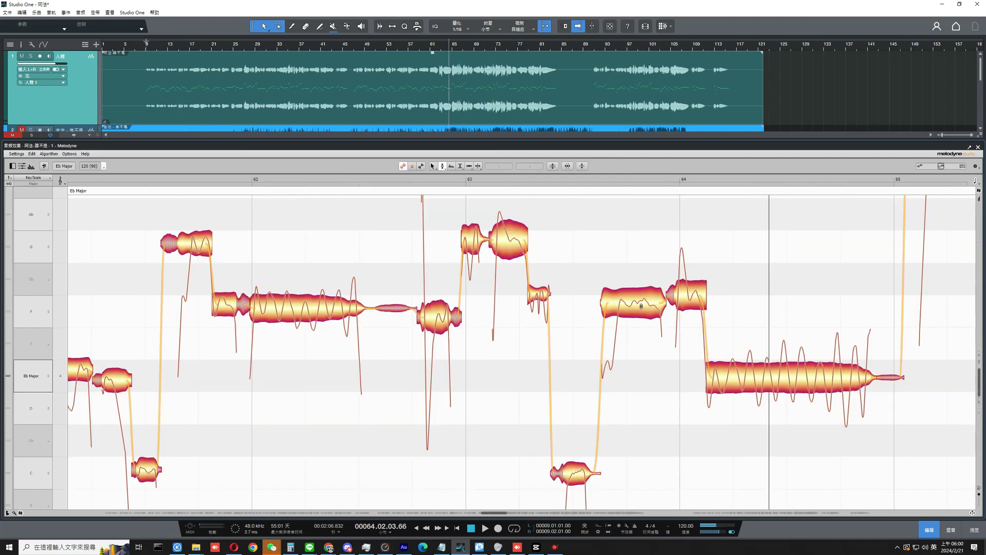
# Step: Smooth the pitch transition from the low C note to the F note before bar 64 with the Pitch Tool
pyautogui.click(641, 307)
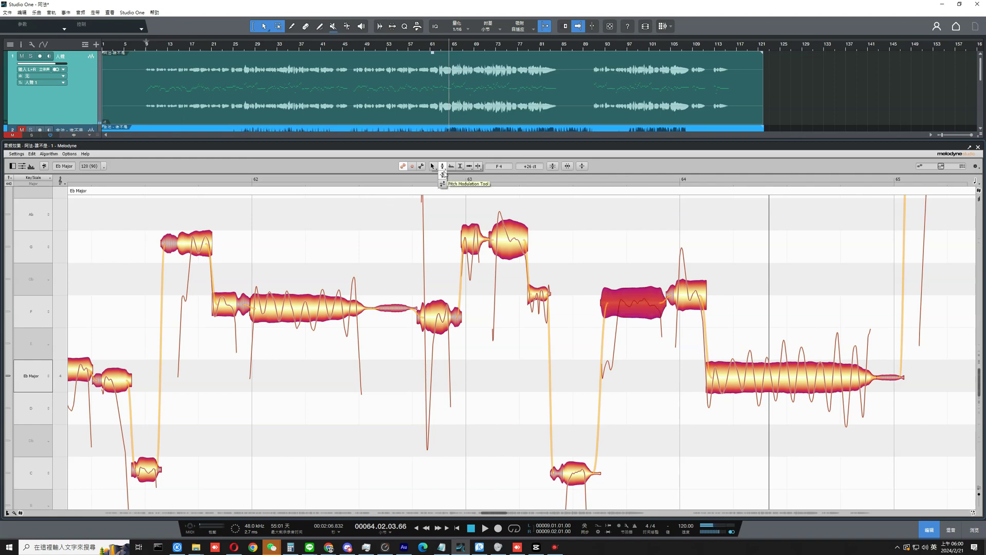
pyautogui.click(442, 167)
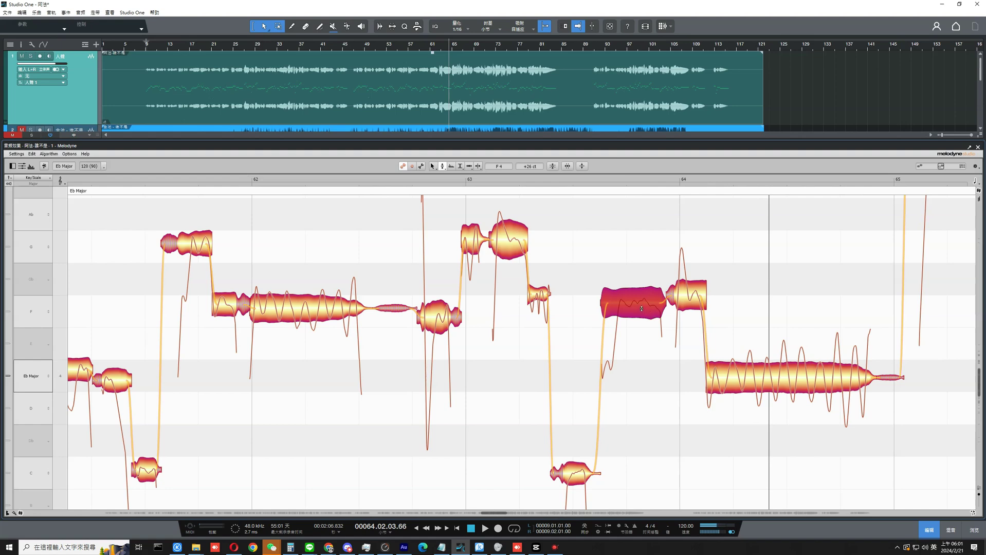
pyautogui.click(578, 473)
pyautogui.scroll(-2, 591, 473)
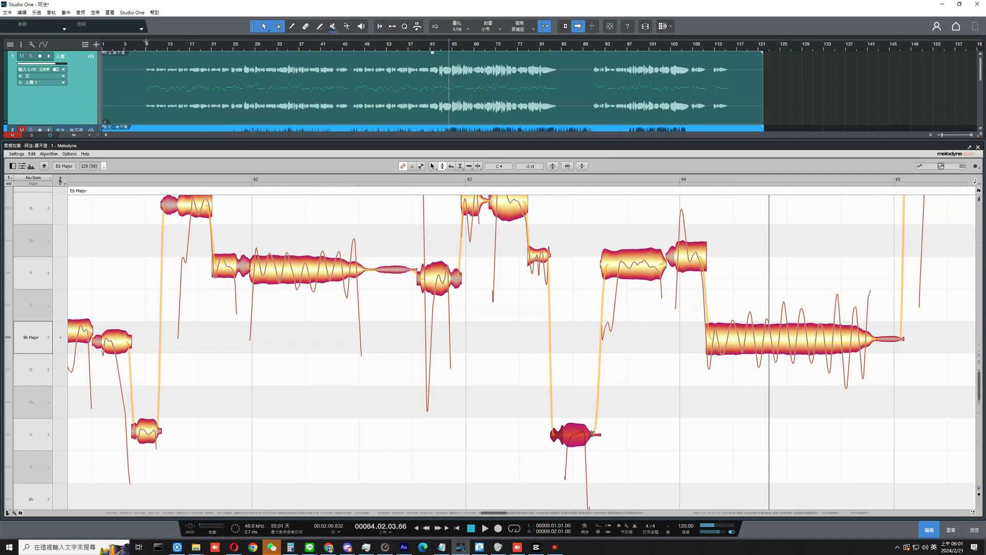
pyautogui.moveTo(593, 433); pyautogui.dragTo(583, 396)
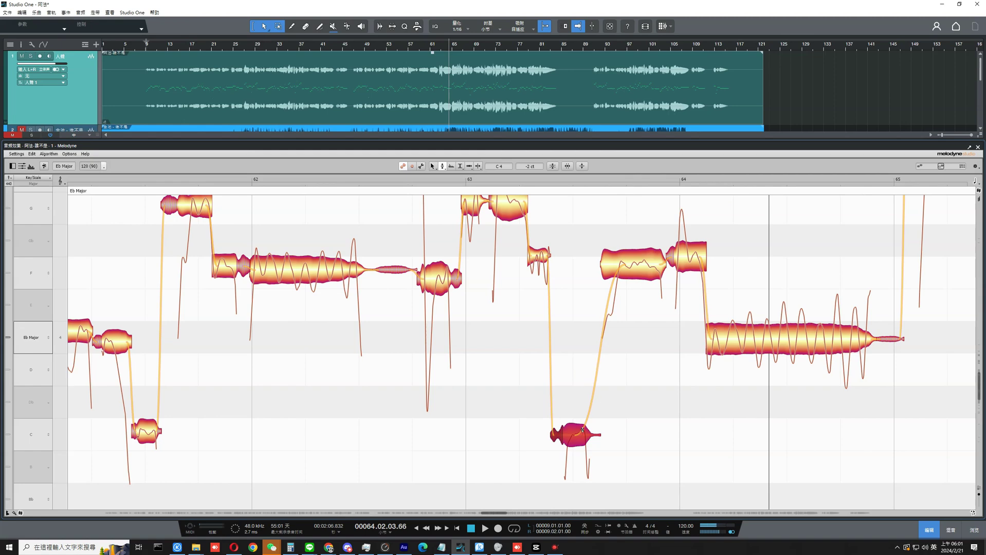
# Step: Make the transition from the C note to the F note before bar 64 abrupt and play it back
pyautogui.moveTo(581, 433); pyautogui.dragTo(611, 478)
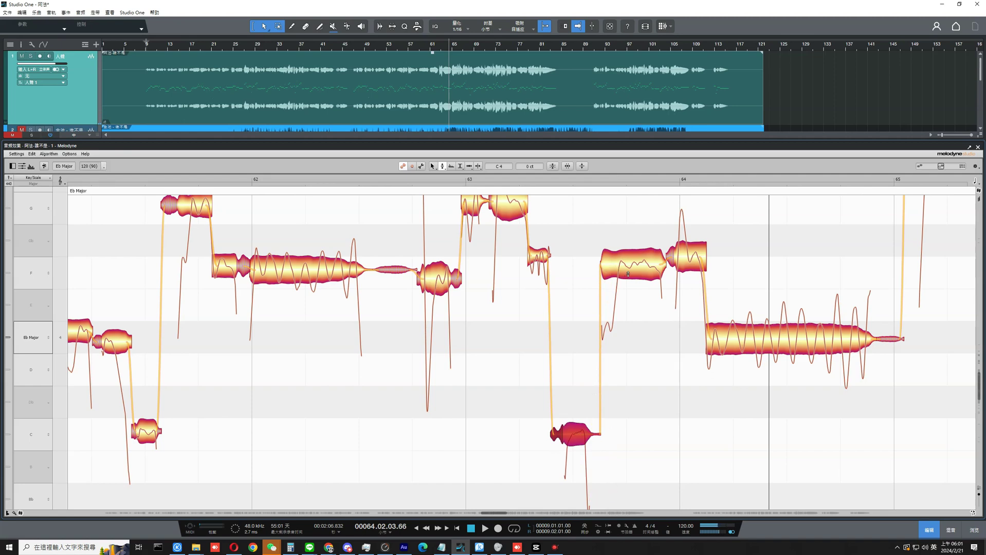
pyautogui.click(447, 179)
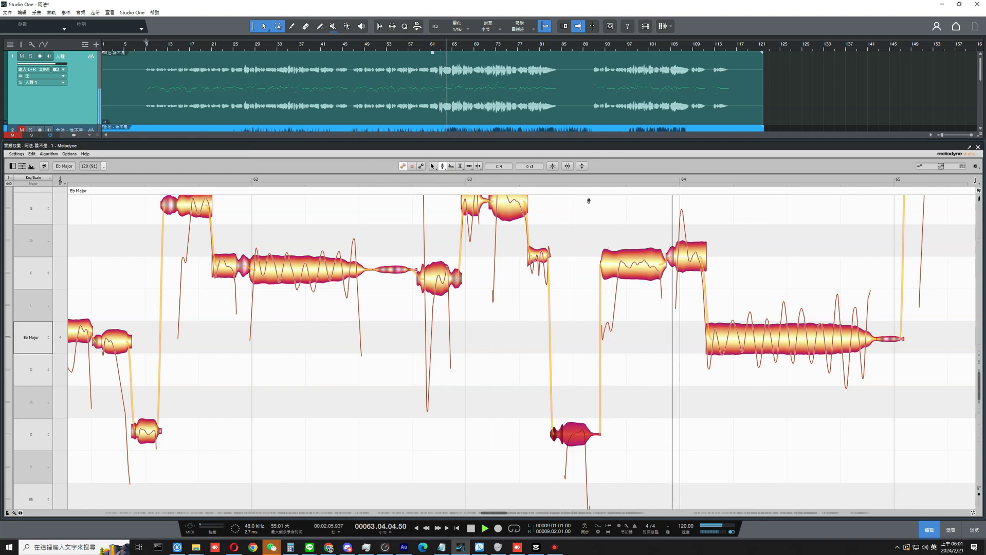
pyautogui.click(543, 177)
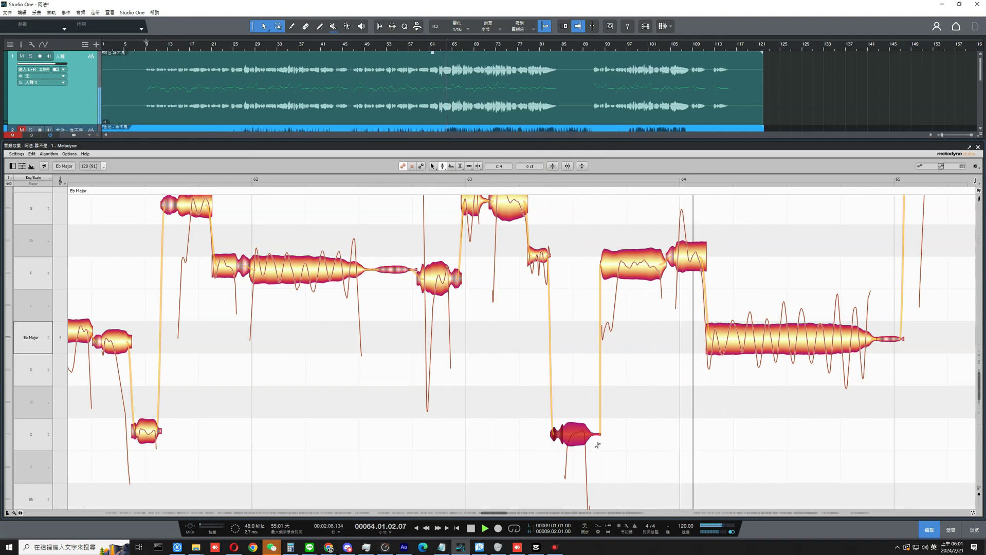
pyautogui.press('space')
# Step: Lengthen the transition from the C note to the following F note into a gradual glide and listen to it
pyautogui.moveTo(598, 434); pyautogui.dragTo(583, 368)
pyautogui.press('space')
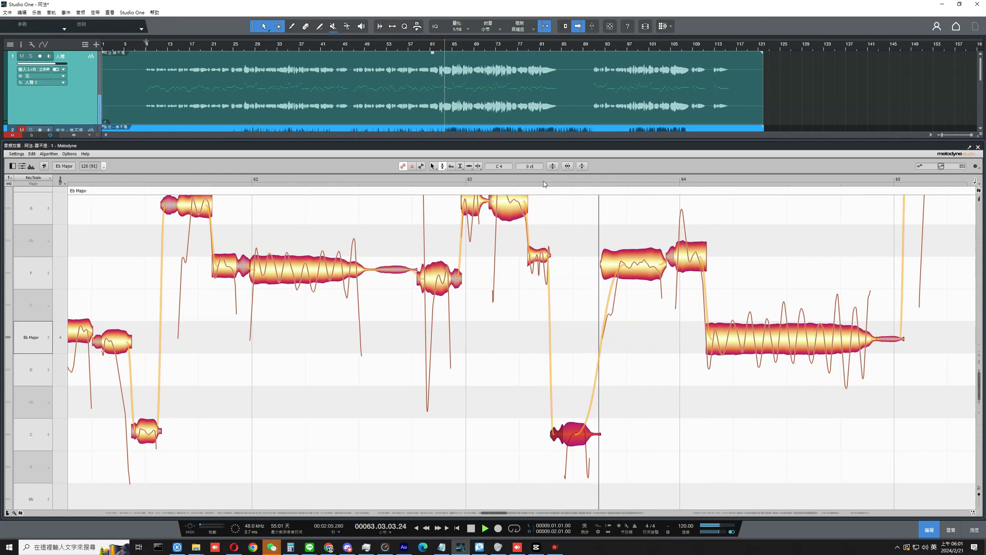
pyautogui.press('space')
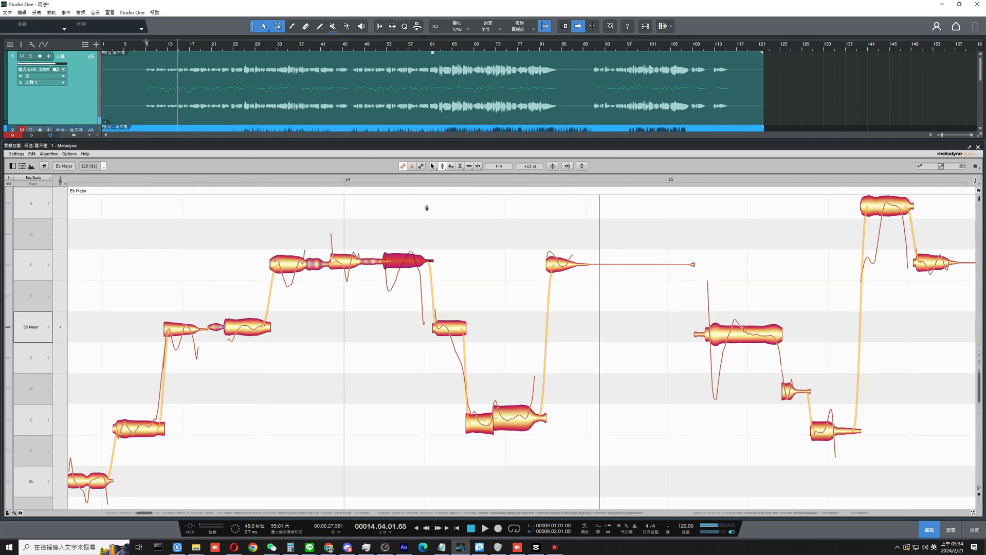
# Step: With the Pitch Modulation Tool, exaggerate the modulation of the last F note after bar 14 to 239.0 % and play the passage
pyautogui.rightClick(424, 206)
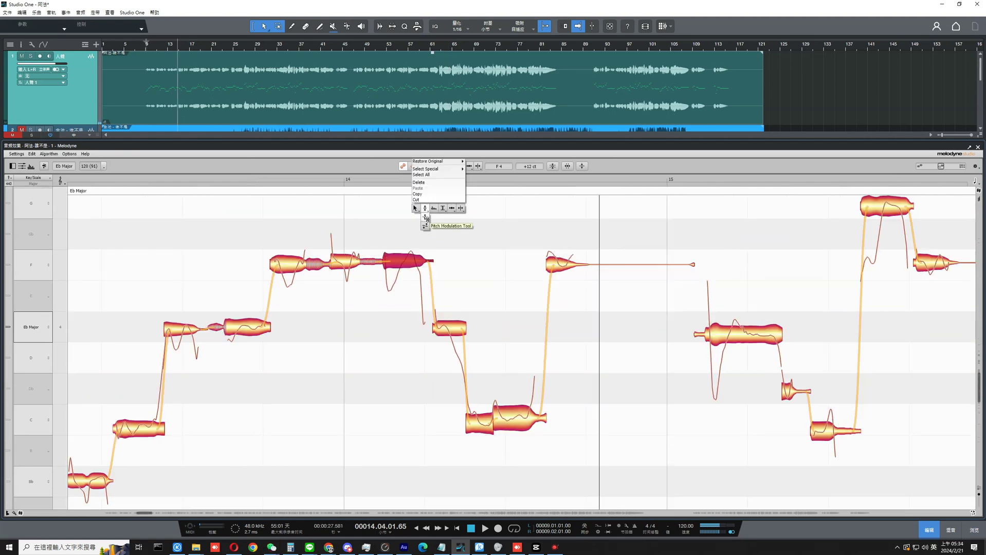
pyautogui.click(426, 218)
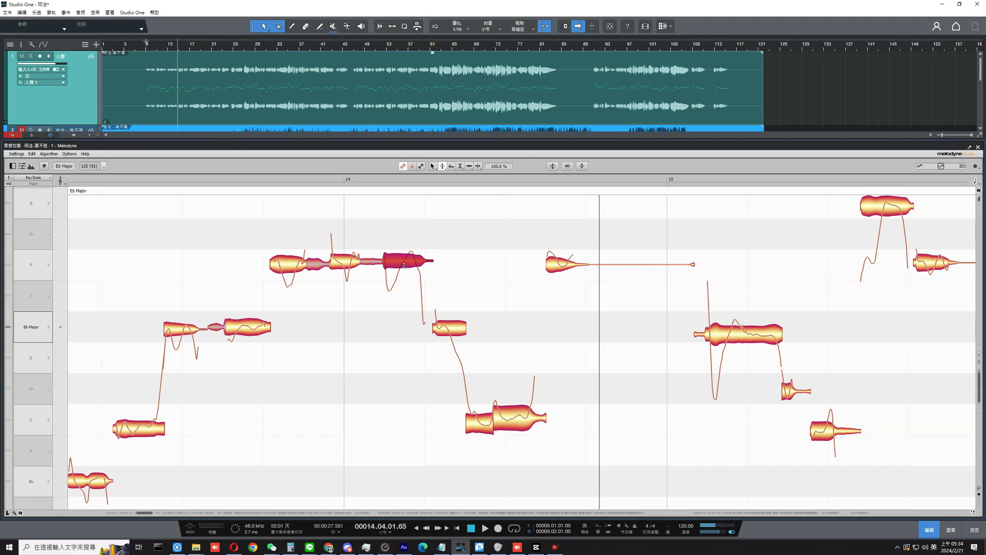
pyautogui.moveTo(404, 266)
pyautogui.mouseDown()
pyautogui.moveTo(409, 233)
pyautogui.moveTo(398, 261)
pyautogui.mouseUp()
pyautogui.moveTo(408, 262); pyautogui.dragTo(402, 300)
pyautogui.moveTo(402, 261); pyautogui.dragTo(407, 218)
pyautogui.moveTo(405, 264); pyautogui.dragTo(404, 210)
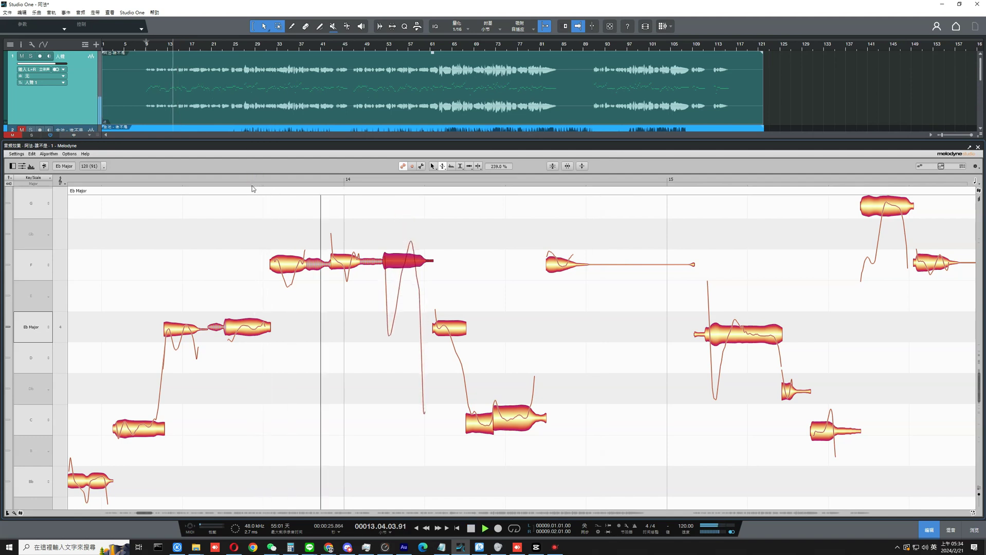
pyautogui.click(353, 181)
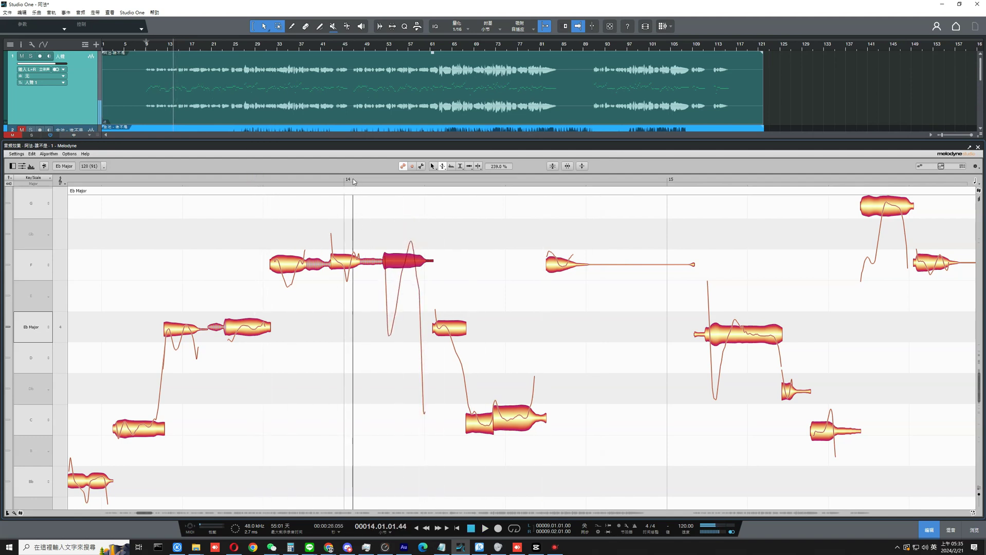
# Step: Flatten the modulation of the last F note after bar 14 to about -4 % and play from before bar 14
pyautogui.moveTo(410, 248); pyautogui.dragTo(410, 354)
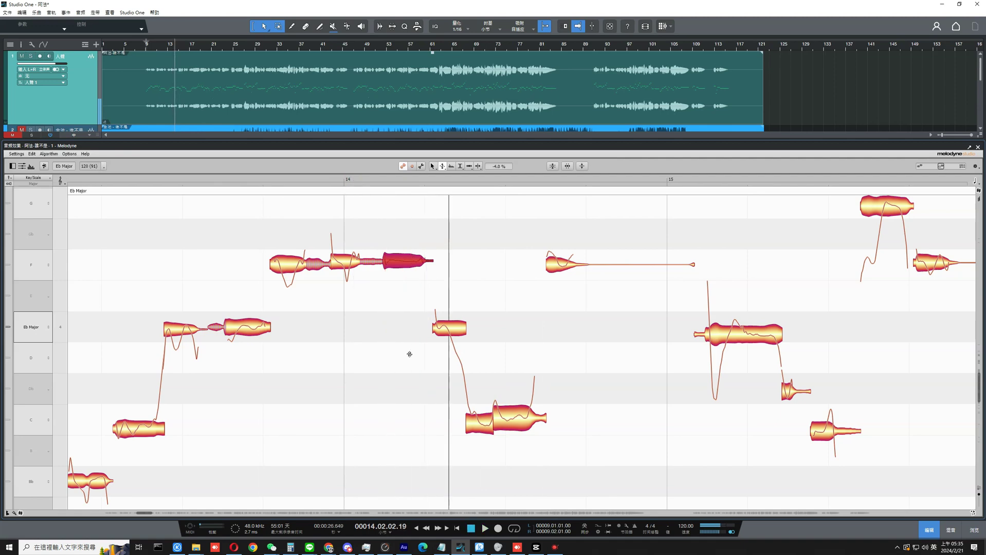
pyautogui.click(270, 180)
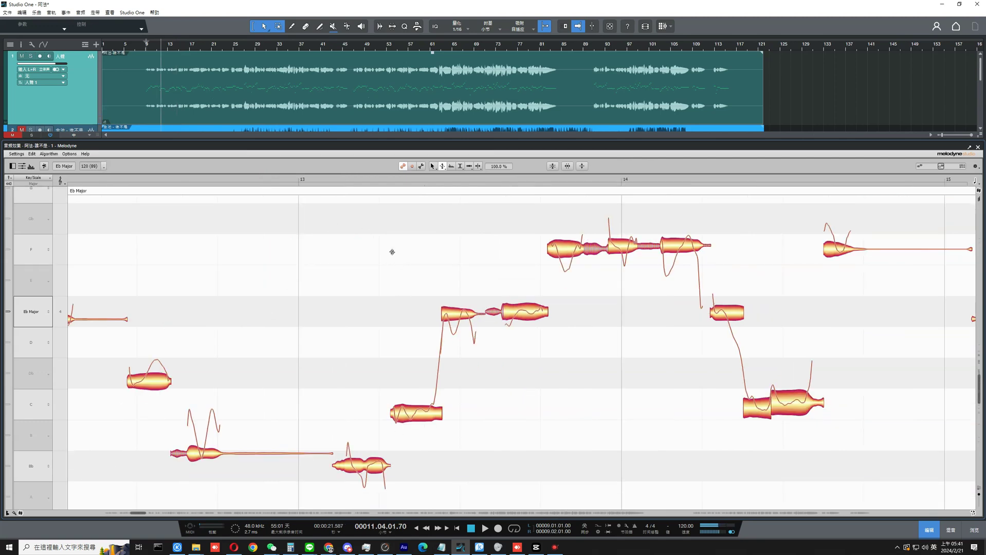
# Step: Flatten the pitch modulation of the notes around bars 13 and 14 to 0.0 %, and toggle it again for the reselected notes
pyautogui.moveTo(328, 221); pyautogui.dragTo(789, 487)
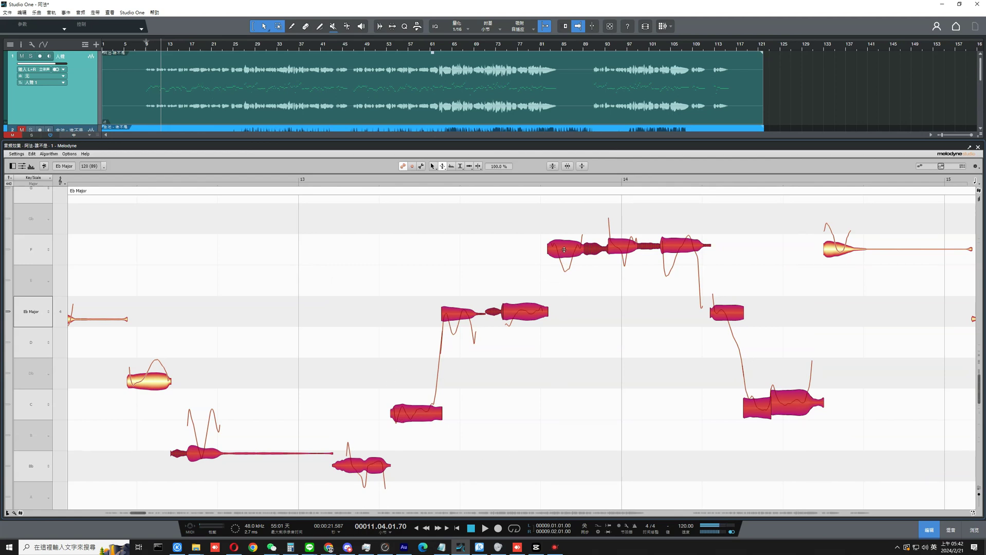
pyautogui.doubleClick(564, 249)
pyautogui.click(611, 333)
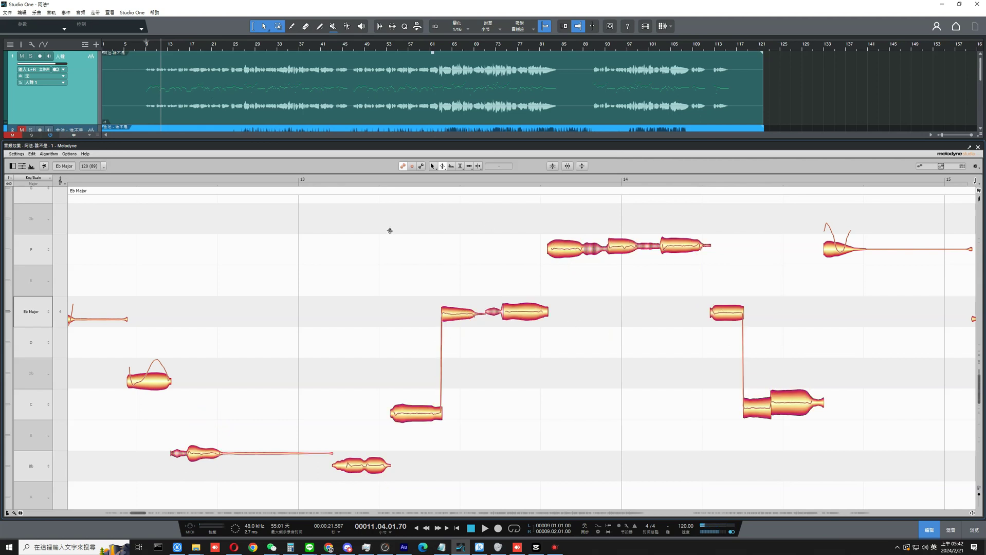
pyautogui.moveTo(341, 205); pyautogui.dragTo(805, 478)
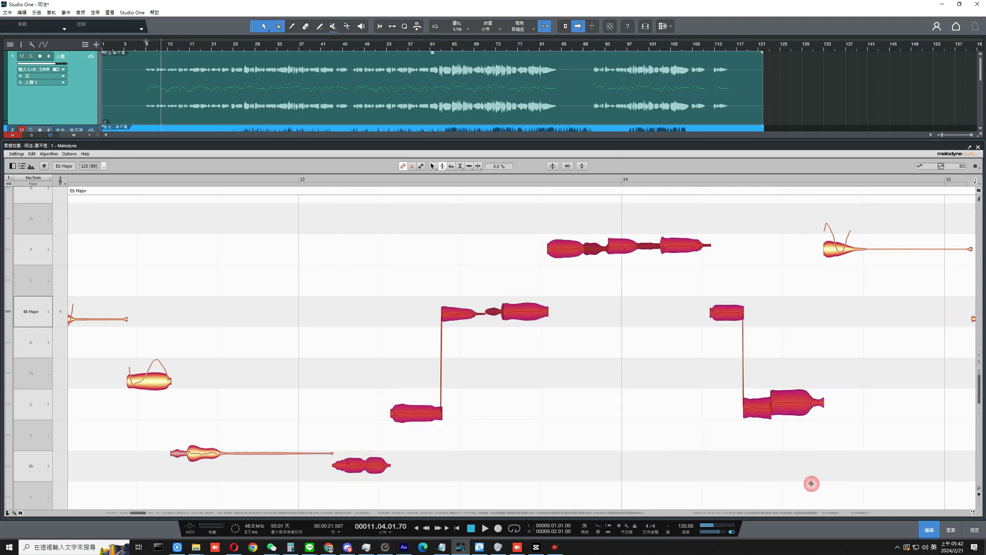
pyautogui.doubleClick(568, 246)
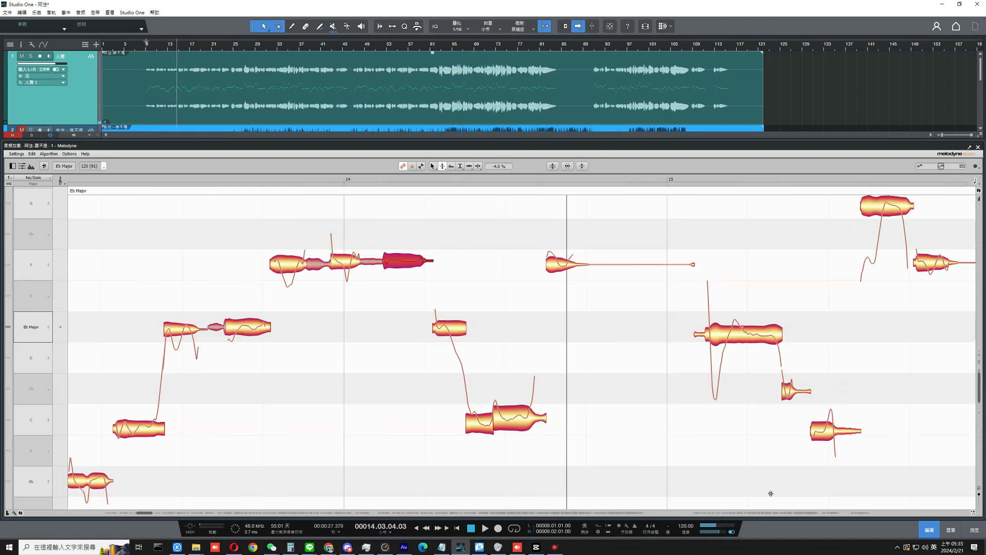
# Step: Flatten the pitch modulation to 0.0 % for all notes from the C before bar 14 to the long note just after bar 15
pyautogui.moveTo(772, 489); pyautogui.dragTo(123, 220)
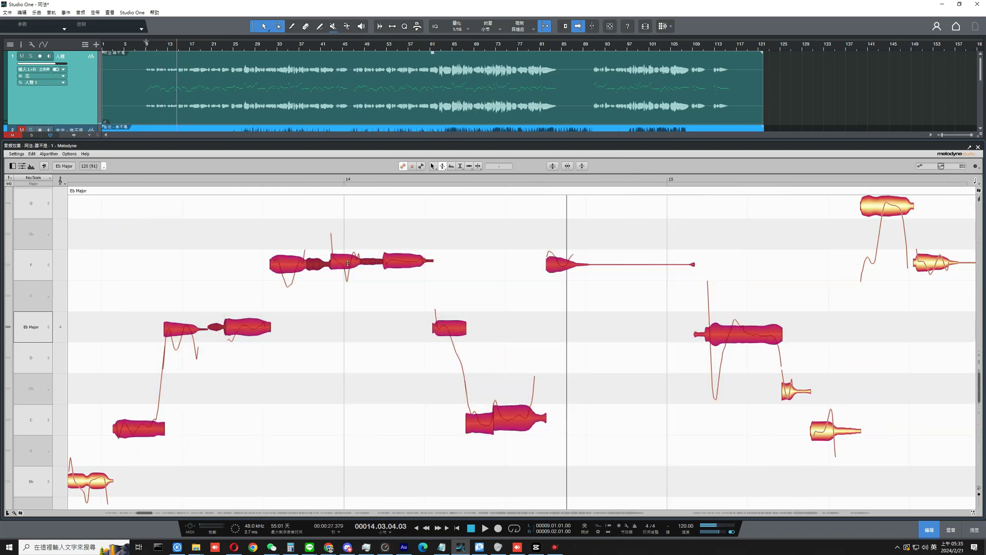
pyautogui.doubleClick(347, 263)
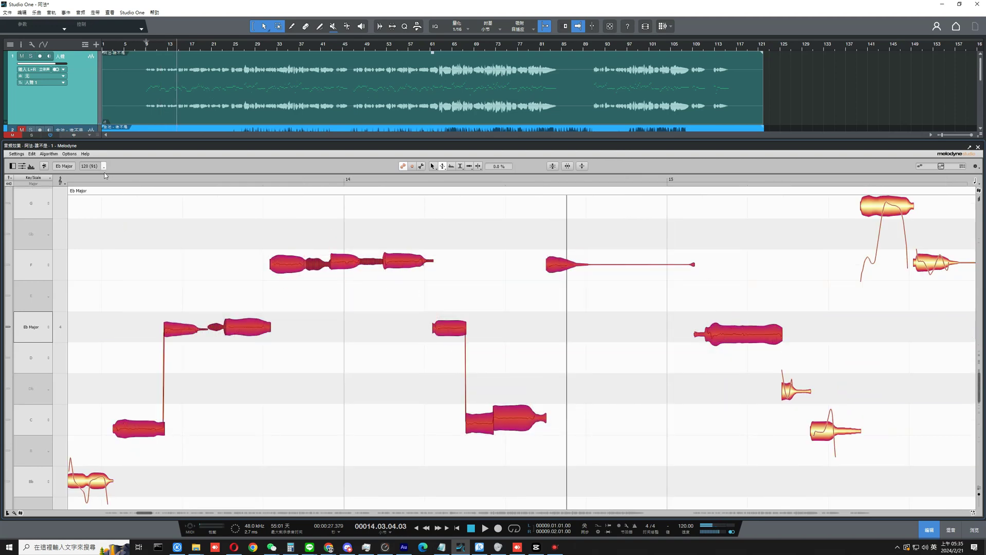
pyautogui.click(123, 240)
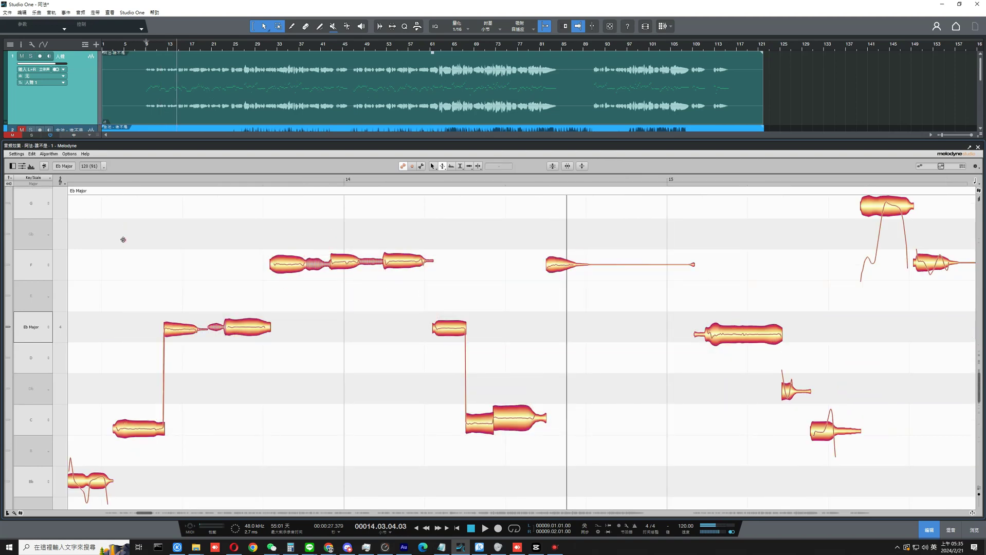
# Step: Play the flattened passage from before bar 14, and undo the pitch modulation flattening of its notes
pyautogui.click(106, 180)
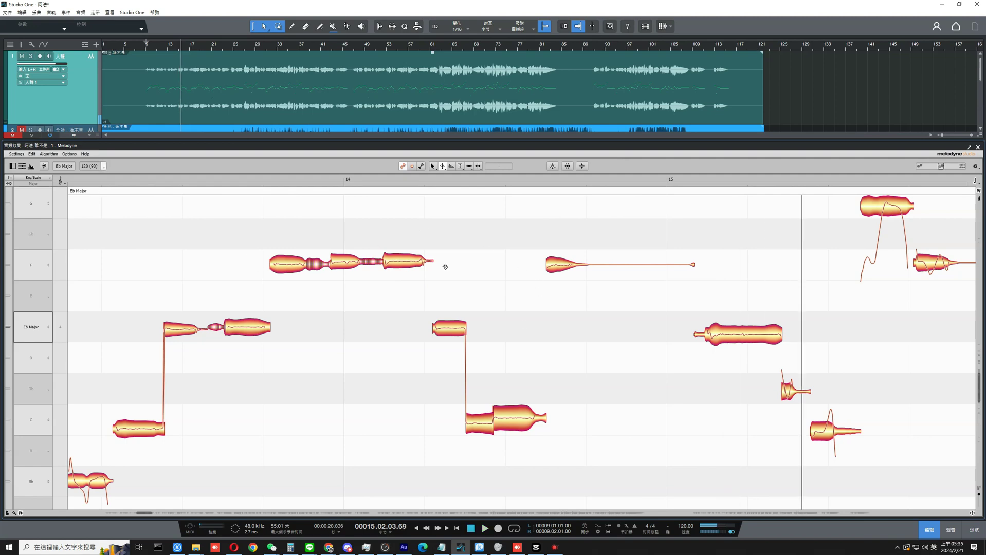
pyautogui.hotkey('ctrl', 'z')
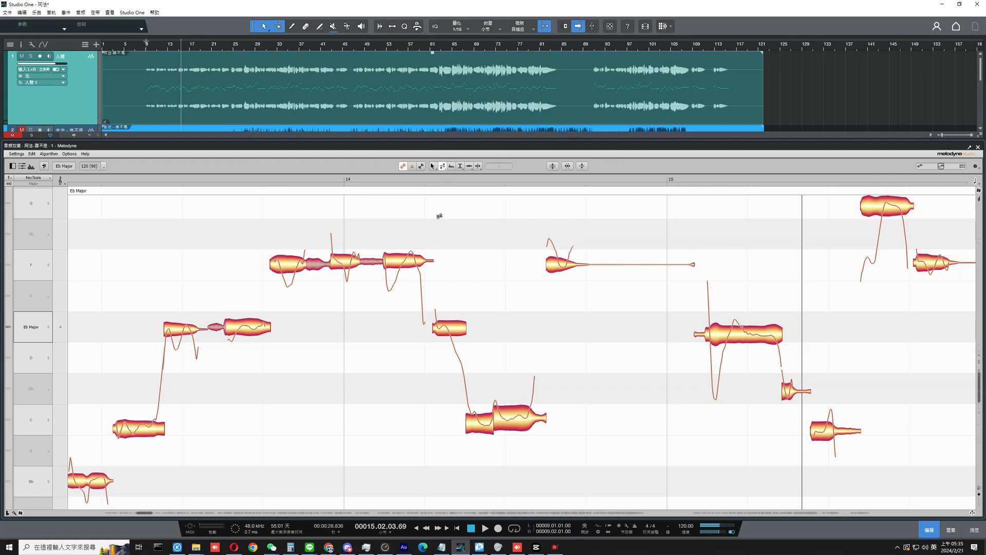
# Step: With the Pitch Drift Tool, exaggerate the drift of the last F note in the group after bar 14 to -952.0 %, and bring it to 55.0 %
pyautogui.click(392, 261)
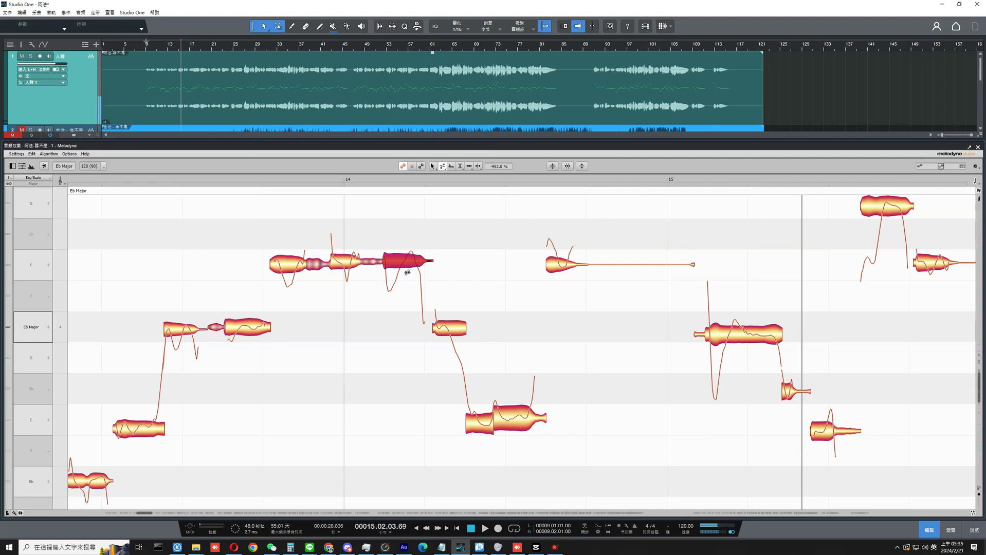
pyautogui.moveTo(411, 310); pyautogui.dragTo(500, 445)
# Step: Exaggerate the pitch drift of the note just before the drop to C after bar 23 to -426.0 %, and bring it back to 90.0 %
pyautogui.hscroll(10, 488, 438)
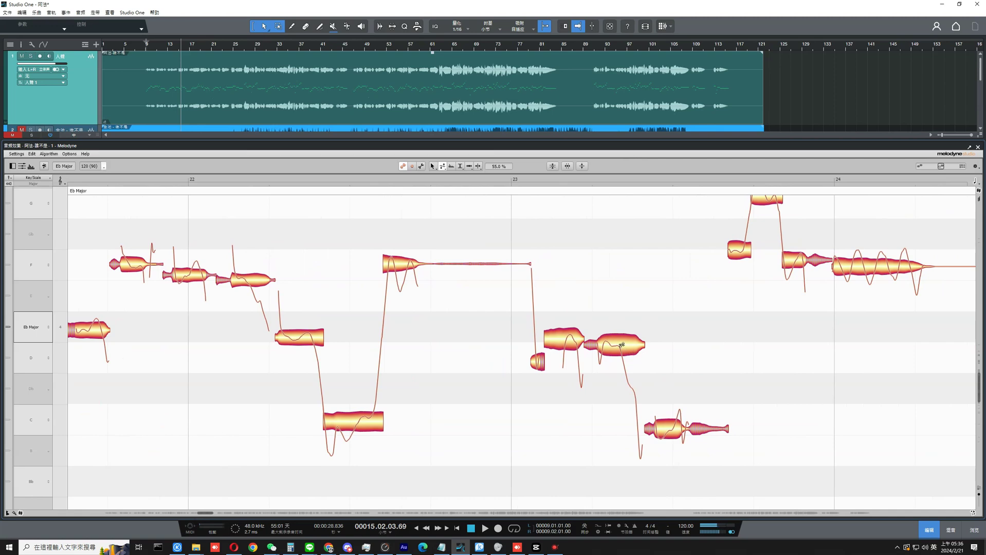
pyautogui.click(620, 345)
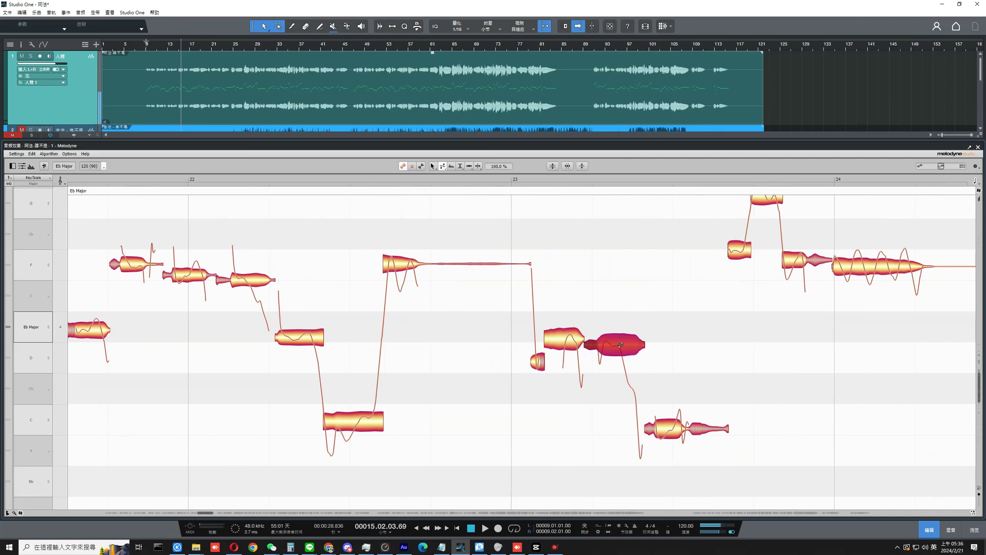
pyautogui.moveTo(623, 441); pyautogui.dragTo(629, 496)
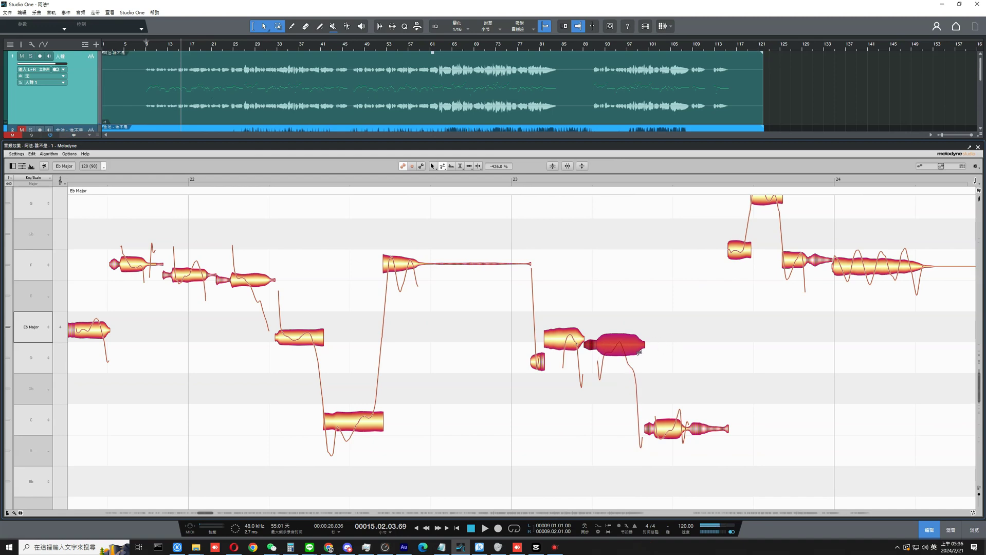
pyautogui.moveTo(622, 351); pyautogui.dragTo(652, 514)
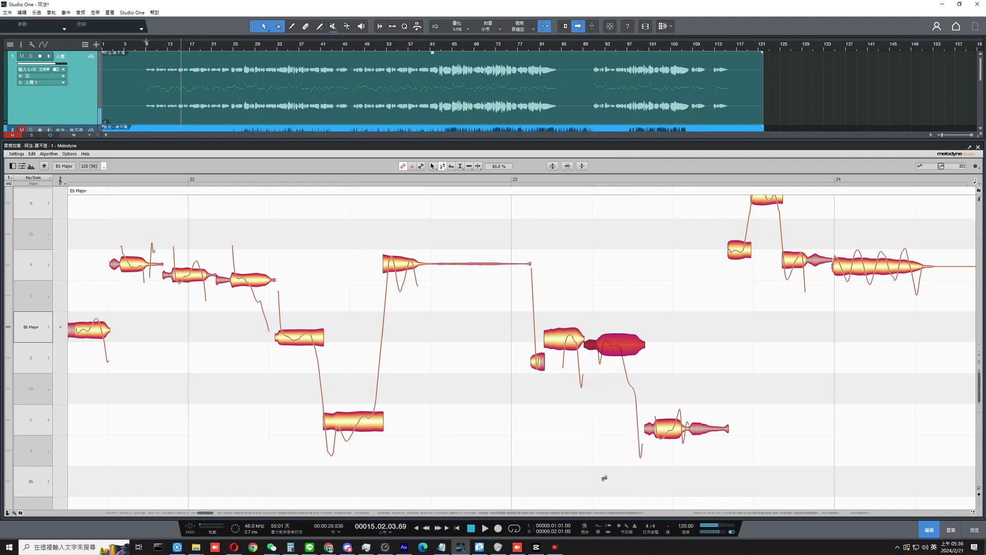
# Step: With the Pitch Modulation Tool, reduce the modulation of the Db note before bar 13 to 49.0 % and play from before bar 12
pyautogui.moveTo(206, 515); pyautogui.dragTo(137, 498)
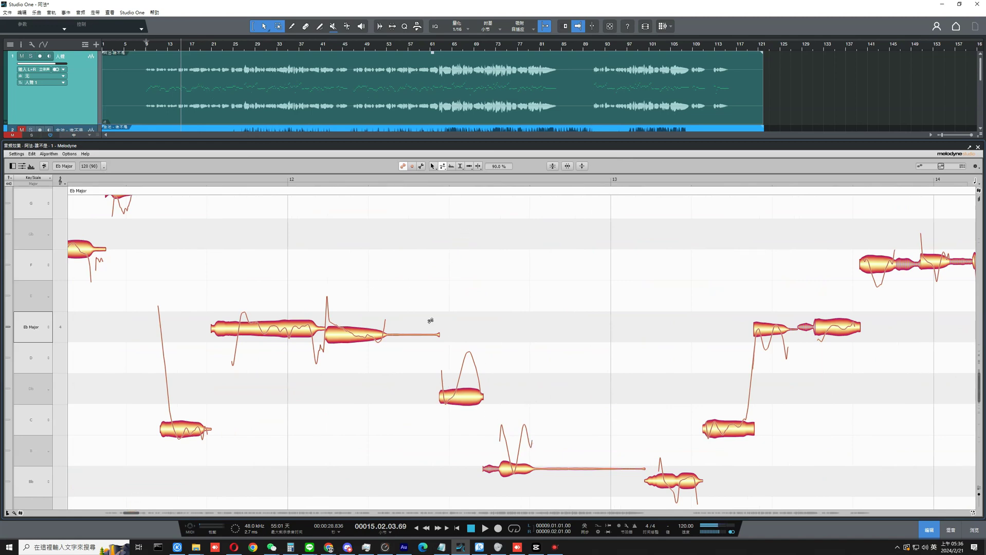
pyautogui.rightClick(467, 238)
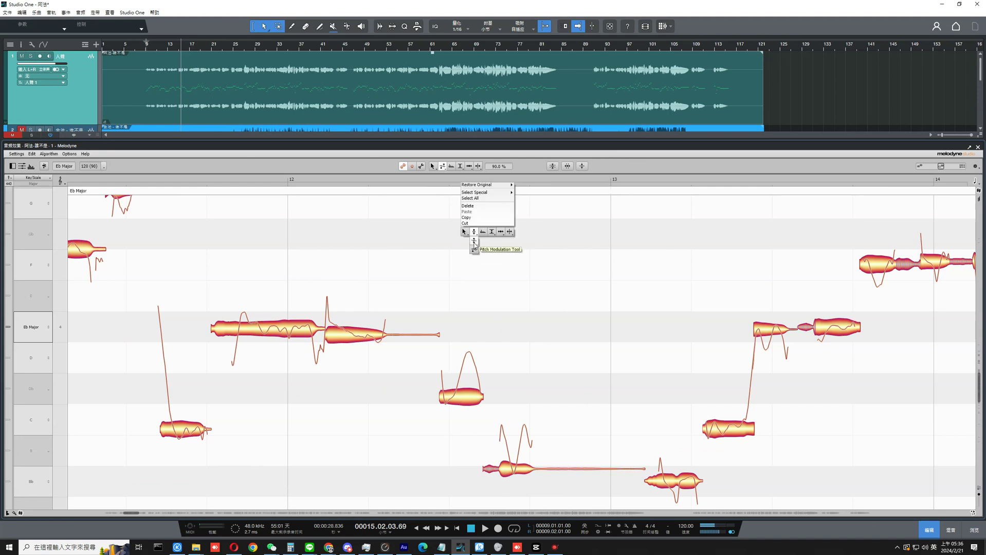
pyautogui.click(470, 247)
pyautogui.click(463, 397)
pyautogui.moveTo(463, 398); pyautogui.dragTo(464, 416)
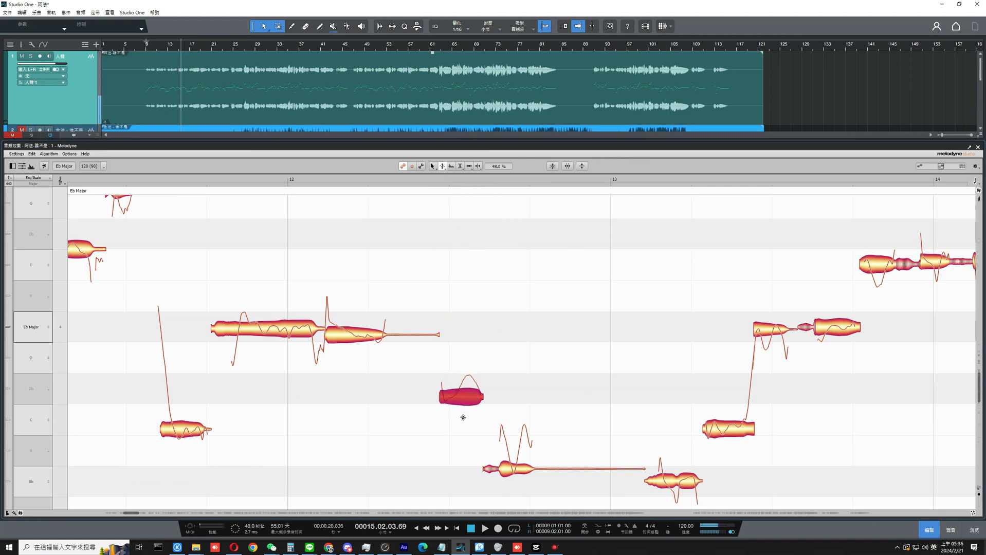
pyautogui.click(416, 182)
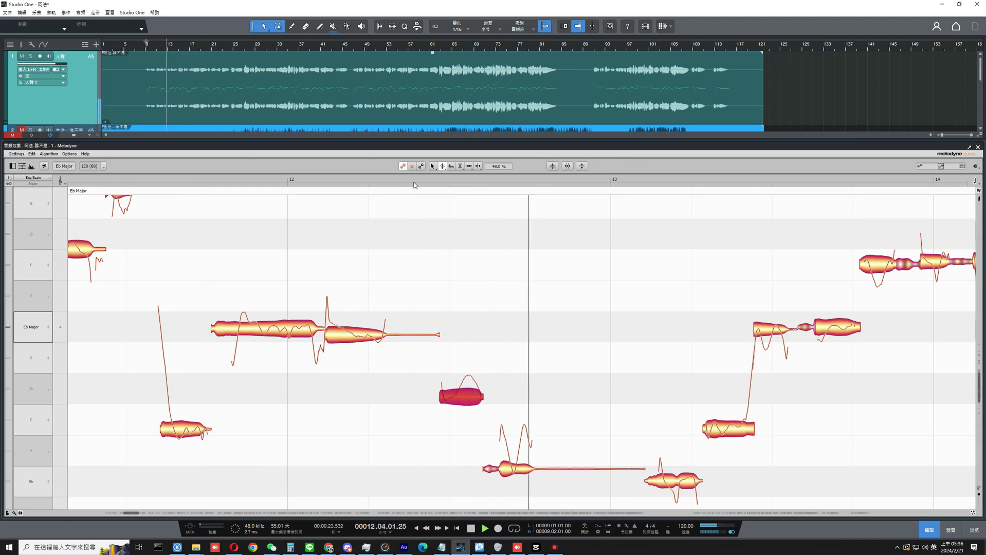
pyautogui.click(209, 180)
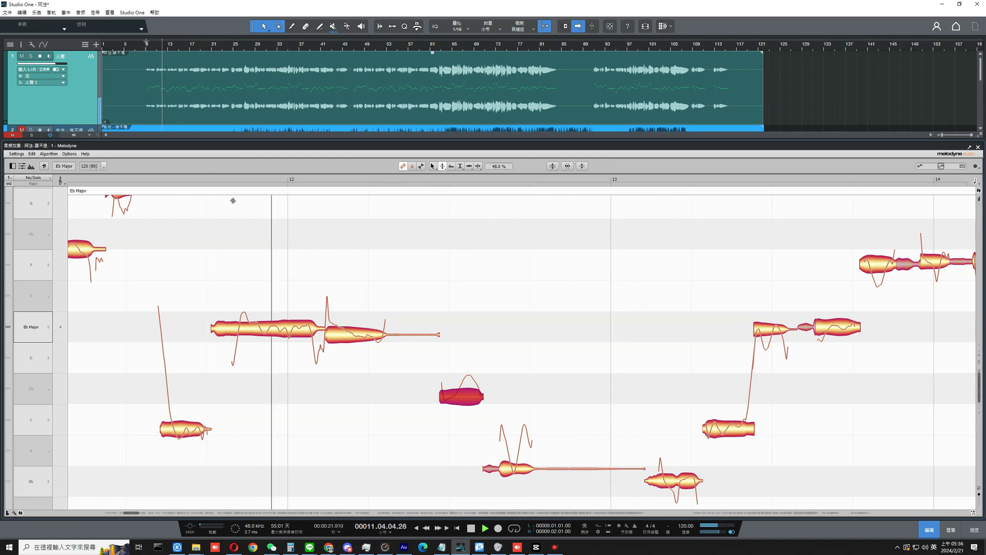
# Step: Reduce the pitch modulation of the long Eb note crossing bar 12 to 35.0 %, and play the passage from before bar 12
pyautogui.click(279, 339)
pyautogui.moveTo(279, 339); pyautogui.dragTo(278, 352)
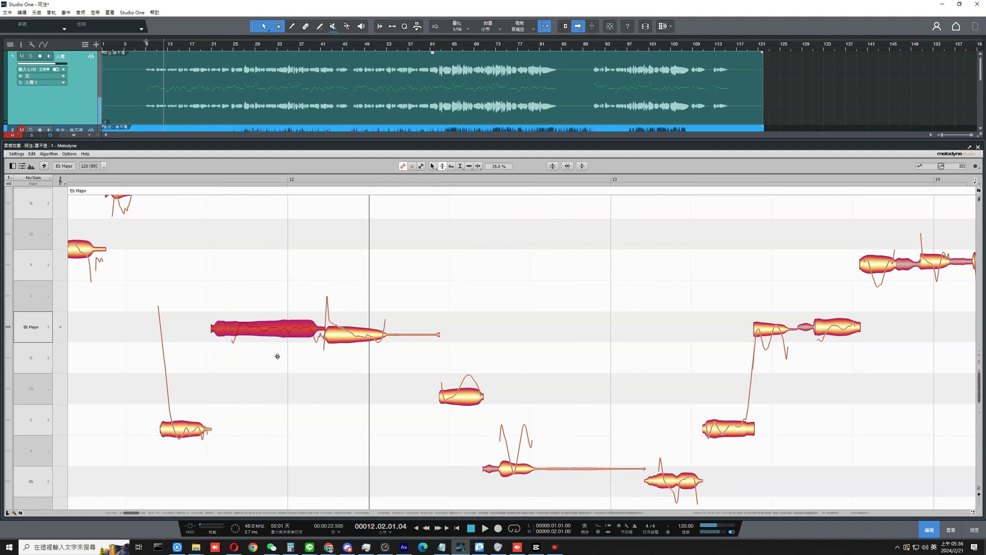
pyautogui.click(221, 179)
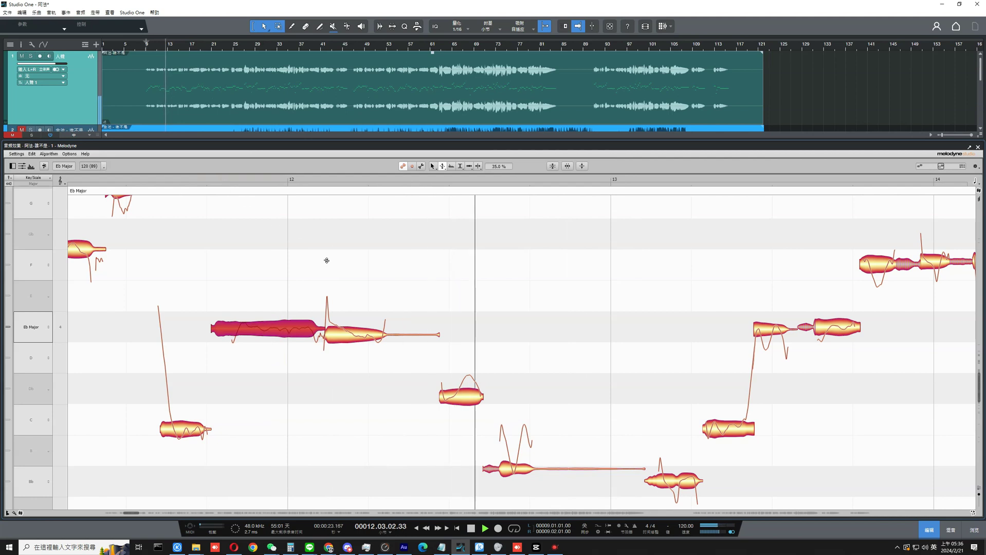
pyautogui.press('space')
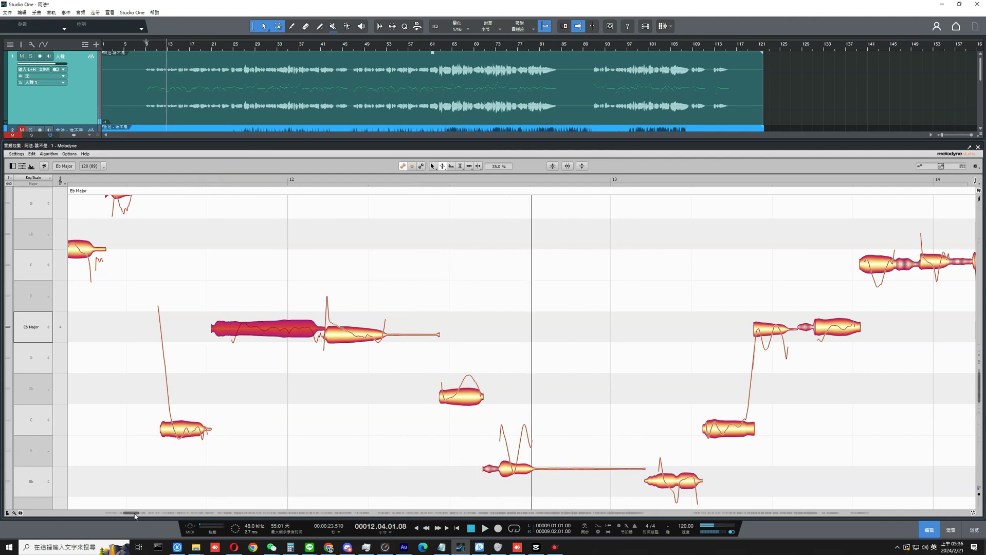
# Step: Choose the Pitch Modulation Tool for the notes around bars 13 and 14
pyautogui.moveTo(135, 515); pyautogui.dragTo(142, 515)
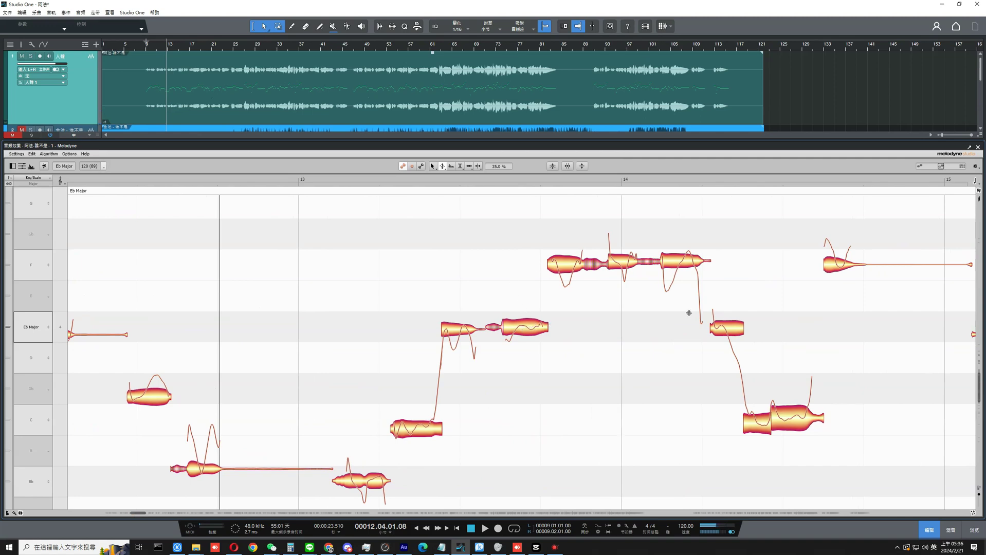
pyautogui.rightClick(589, 326)
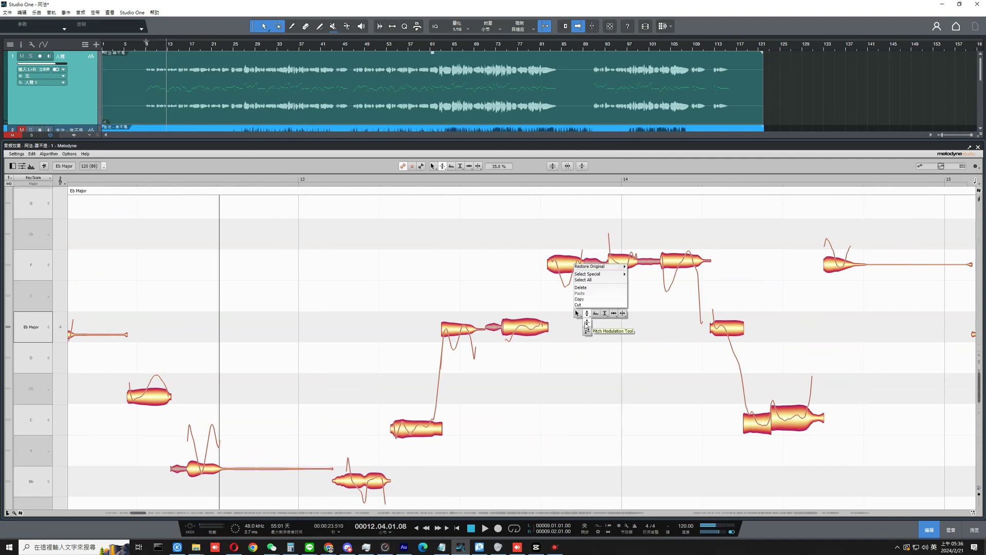
pyautogui.click(587, 326)
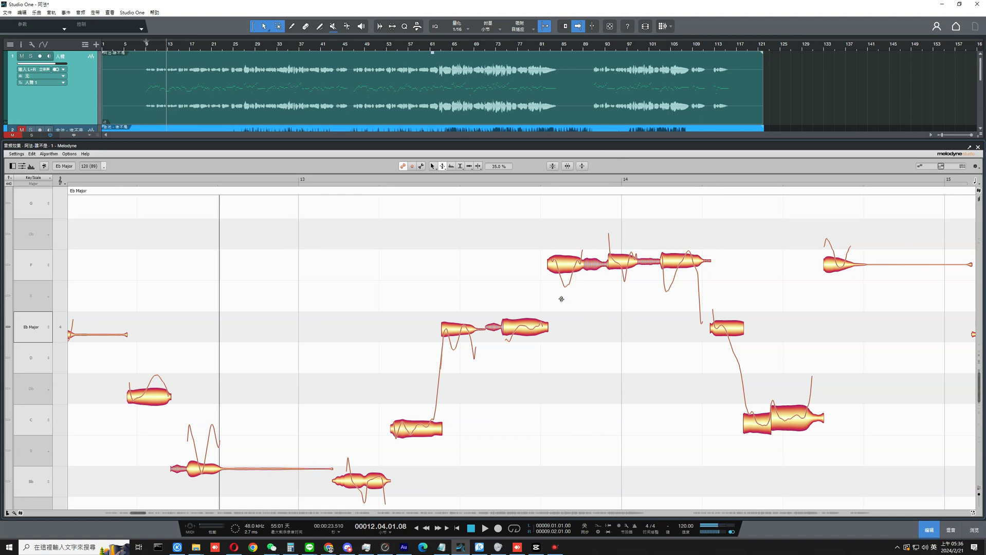